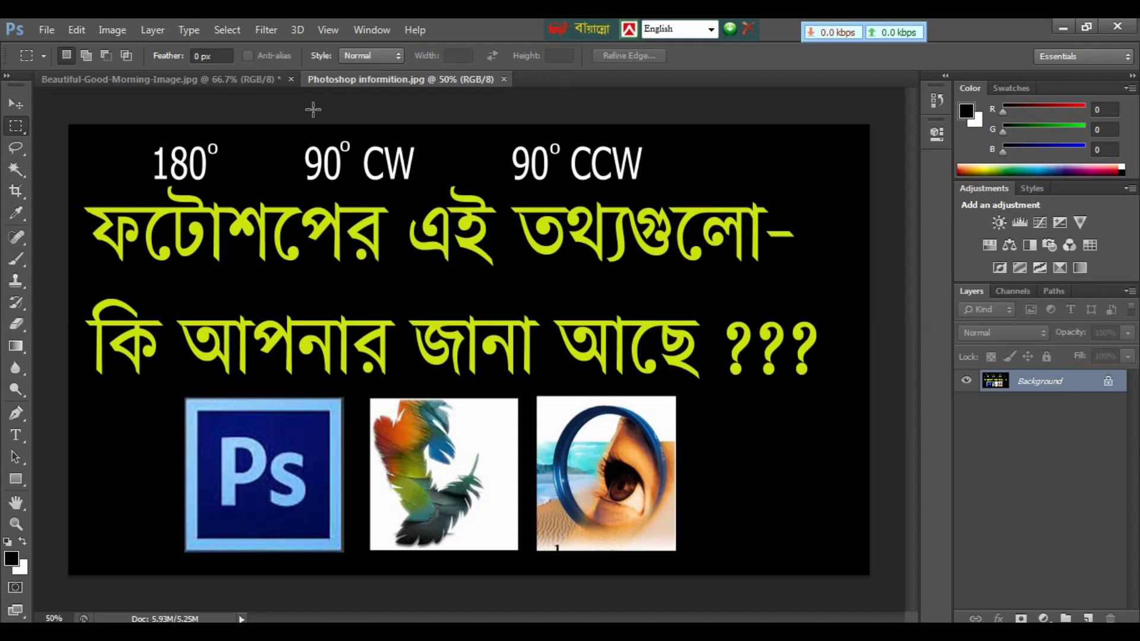
Switch to the Good Morning photo and rotate it 90° clockwise twice until it is upright
click(247, 84)
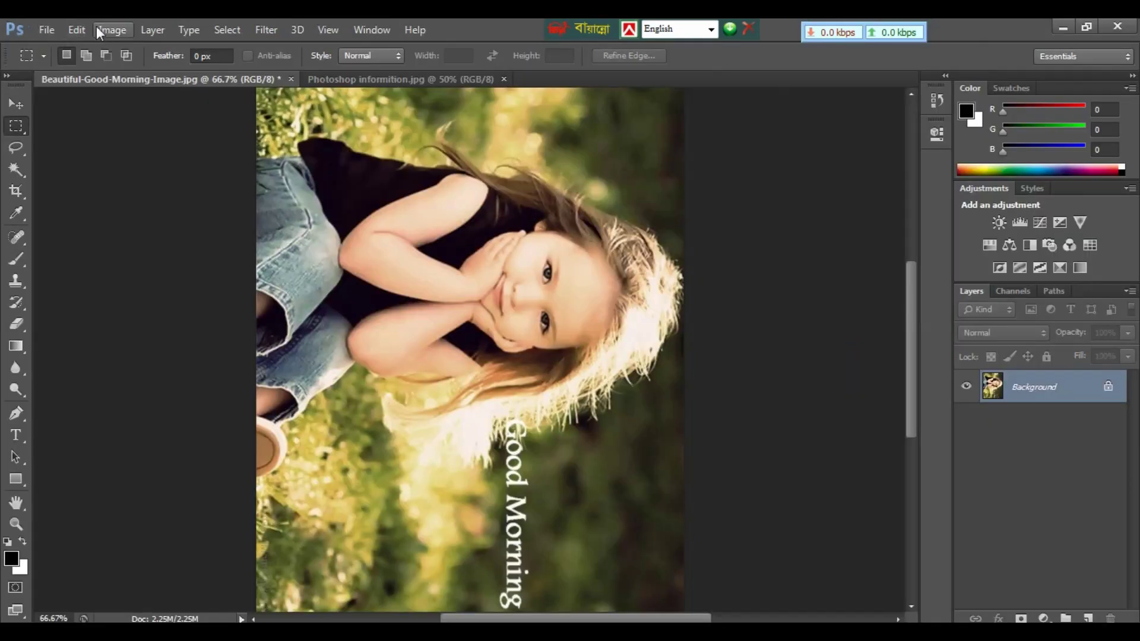
click(106, 30)
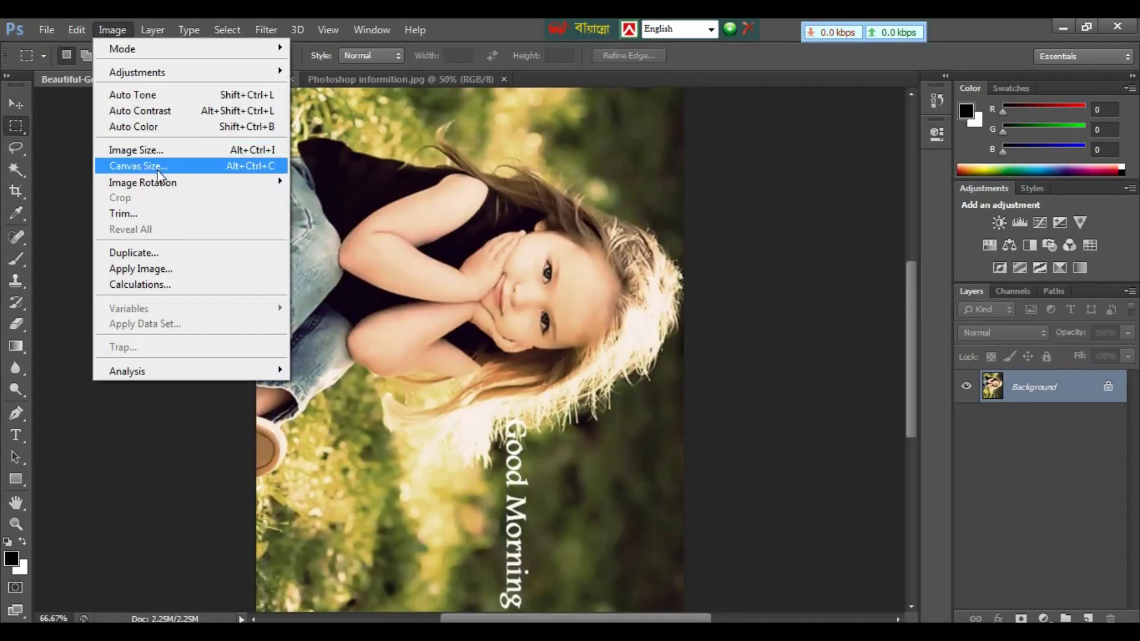
mouse_move(142, 182)
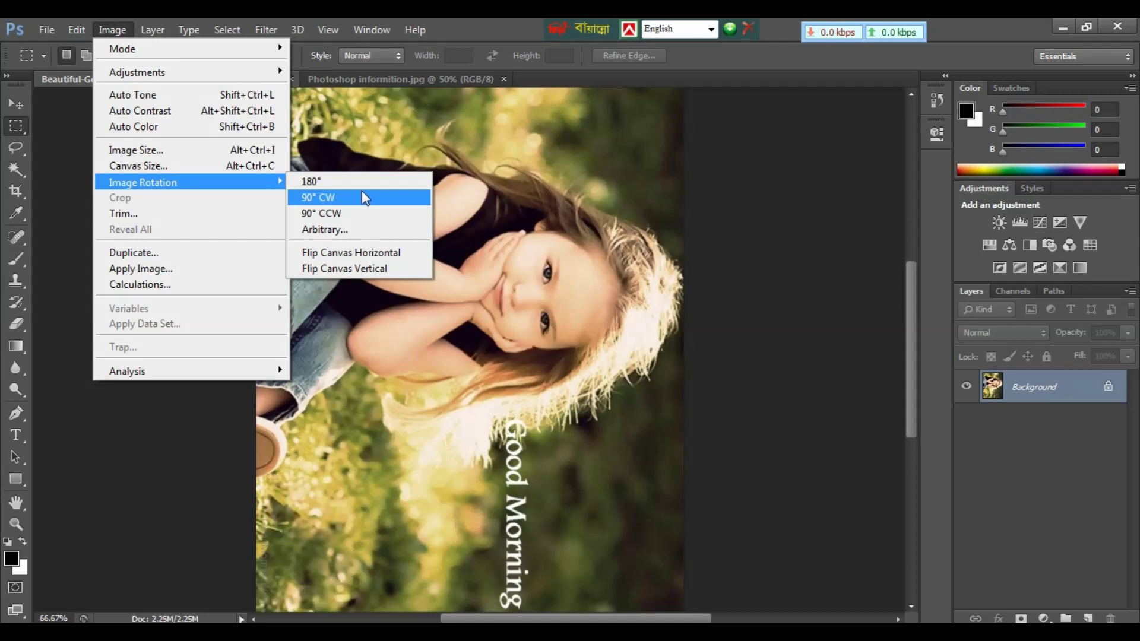
click(362, 191)
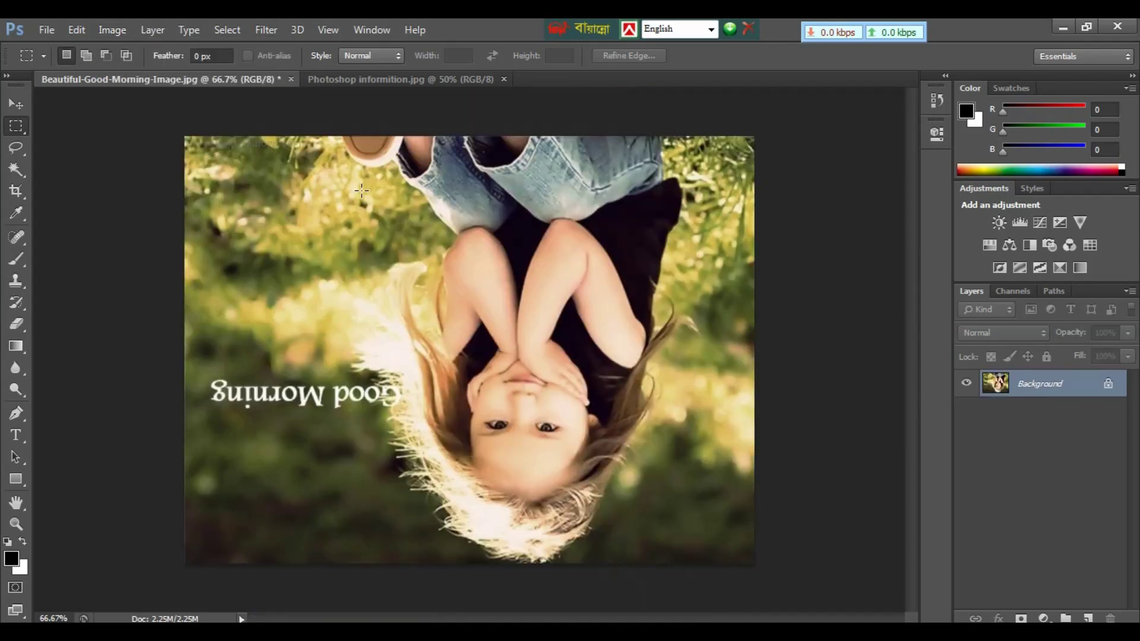
click(116, 34)
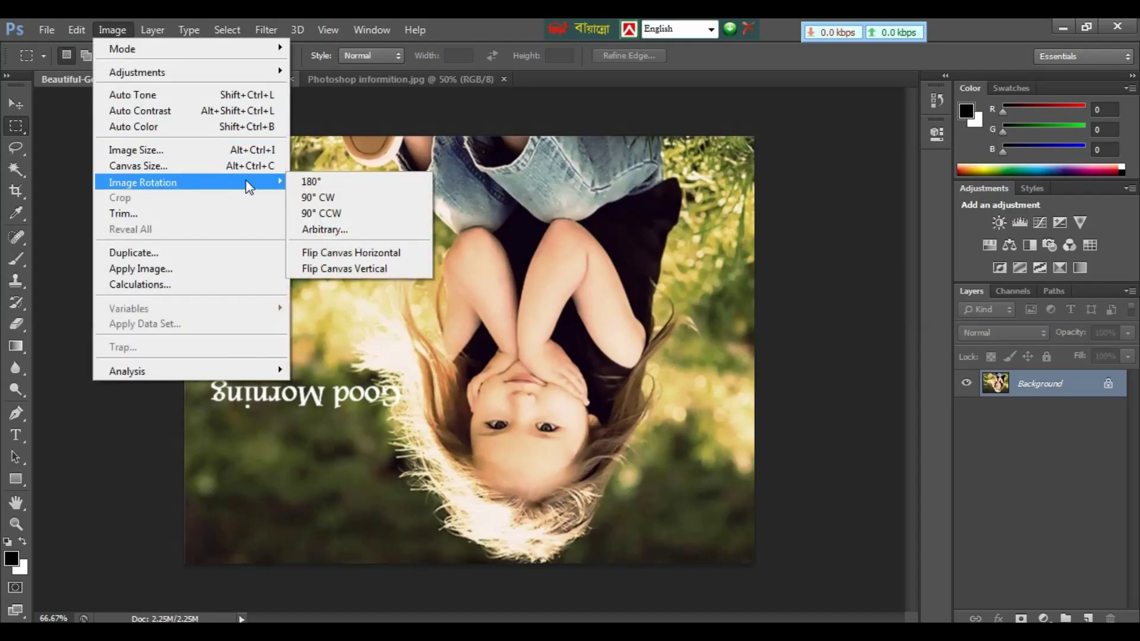
click(305, 180)
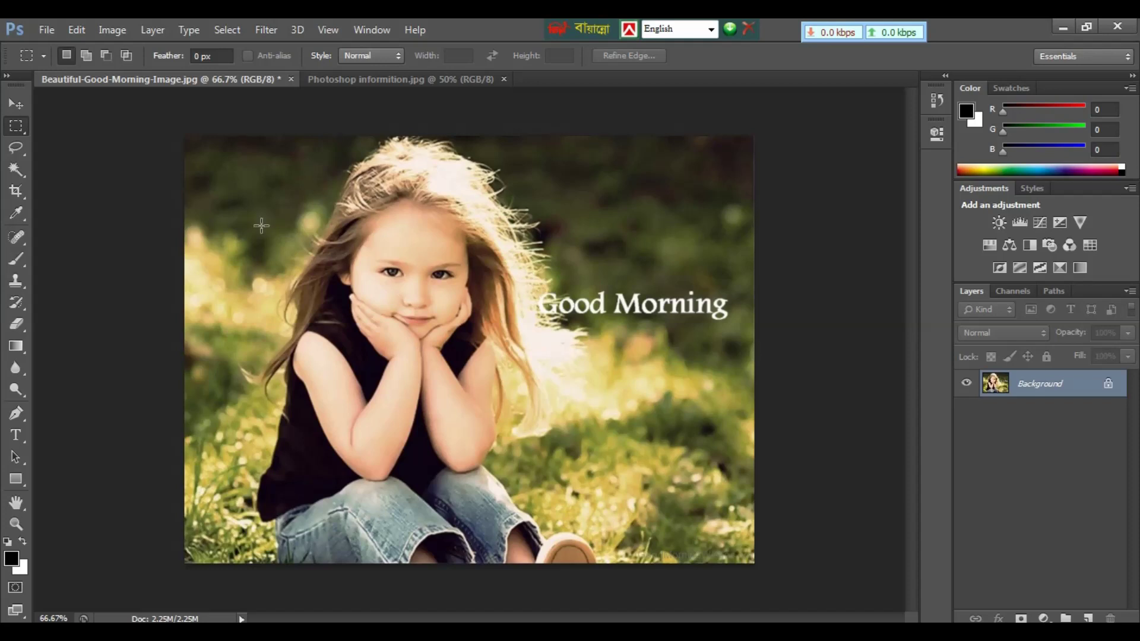
Open Edit > Keyboard Shortcuts and scroll the Application Menus list to Image > Image Rotation
click(77, 30)
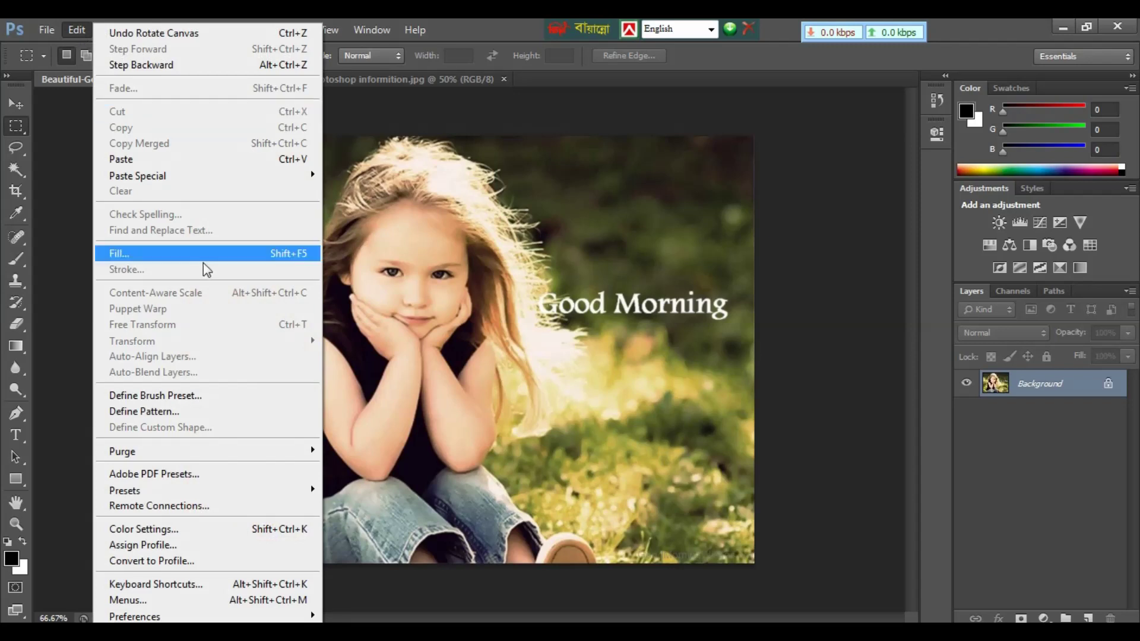
click(168, 587)
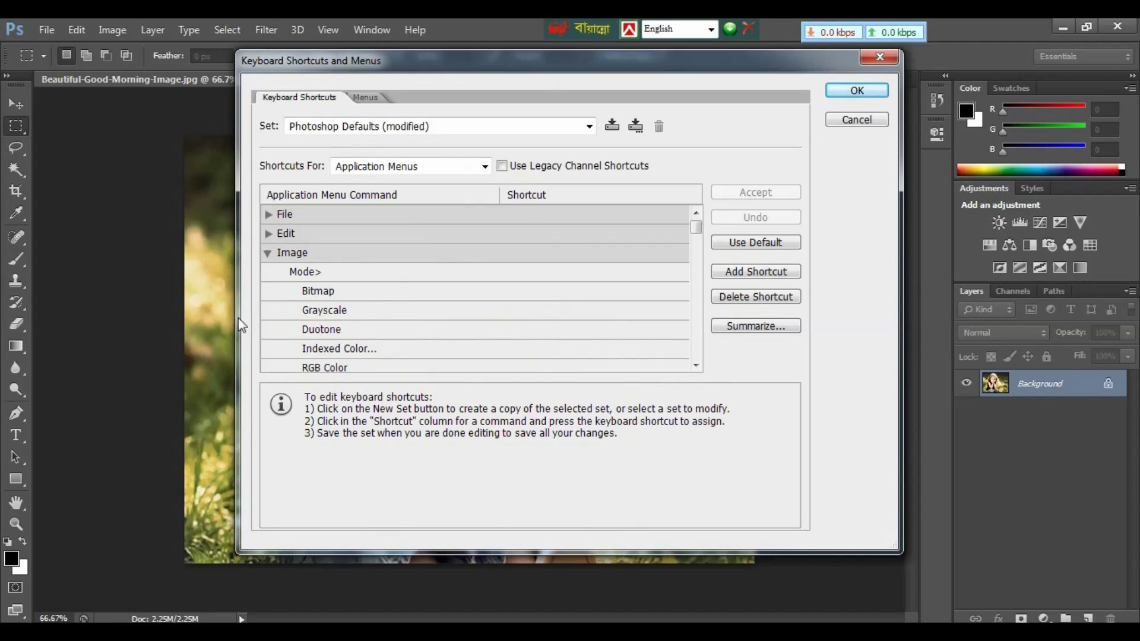
click(268, 254)
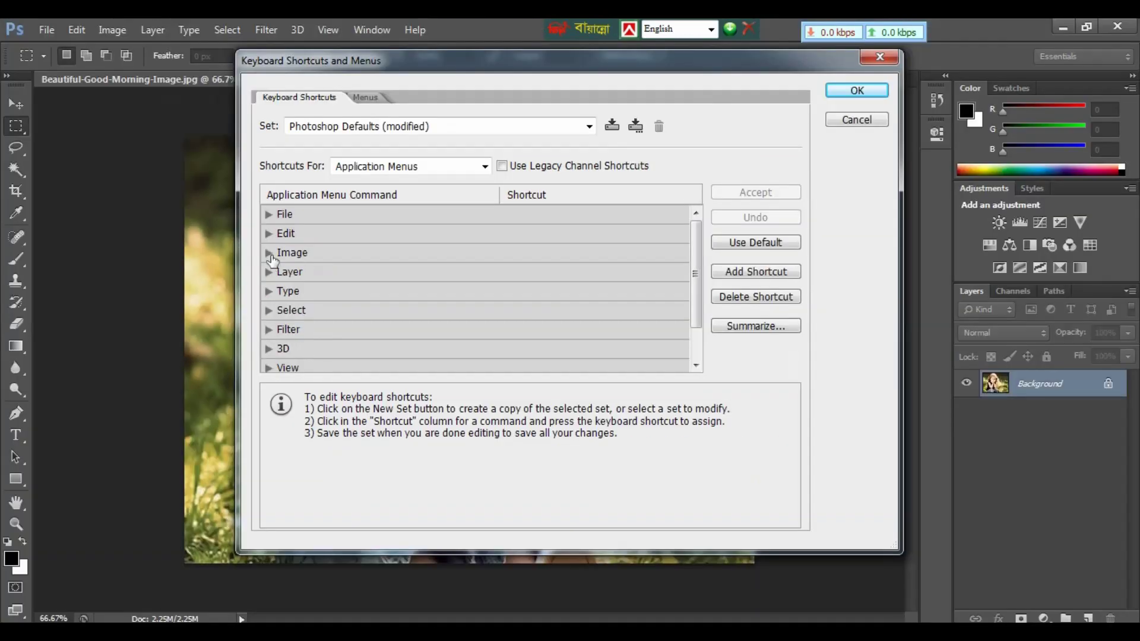
click(268, 253)
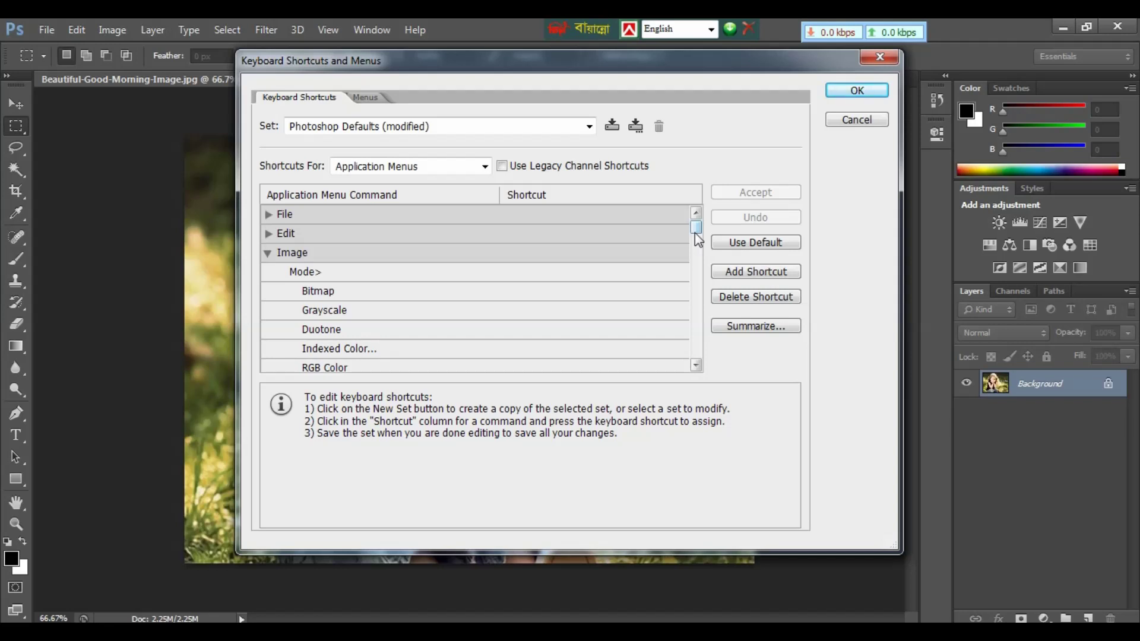
drag(697, 240, 704, 304)
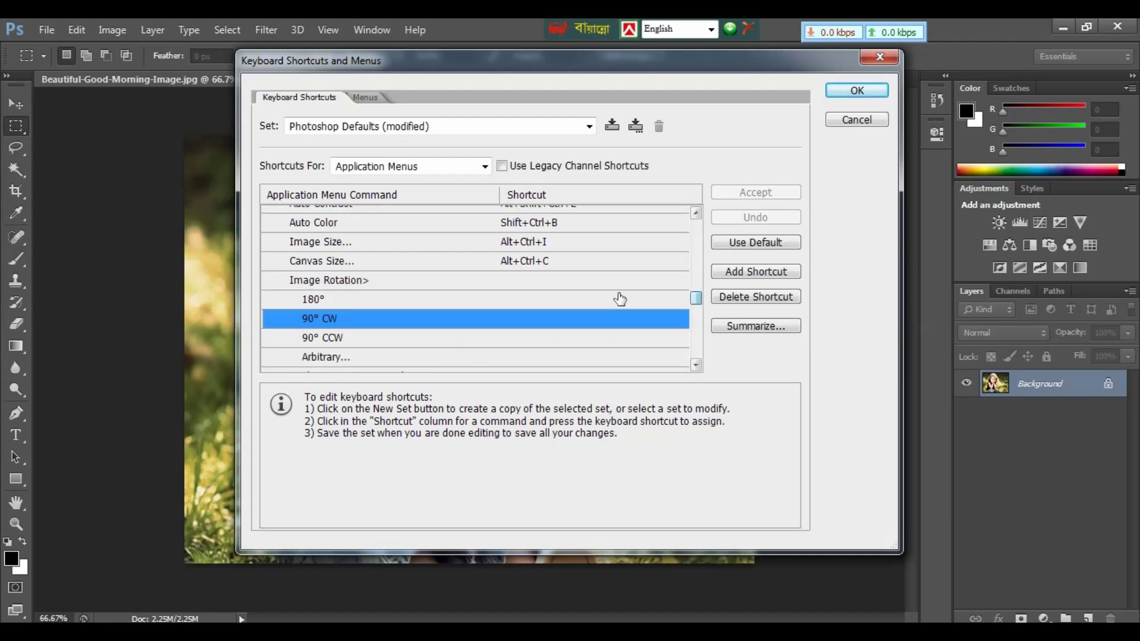
Assign Shift+Ctrl+R to Image Rotation > 90° CW and confirm the shortcut settings
click(420, 286)
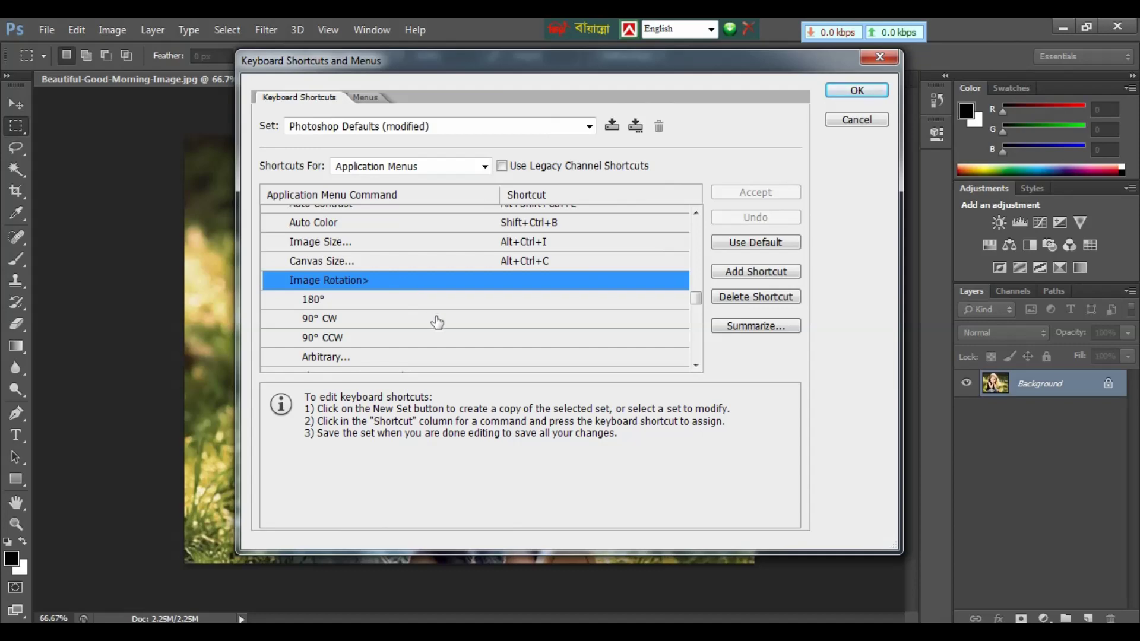
click(438, 321)
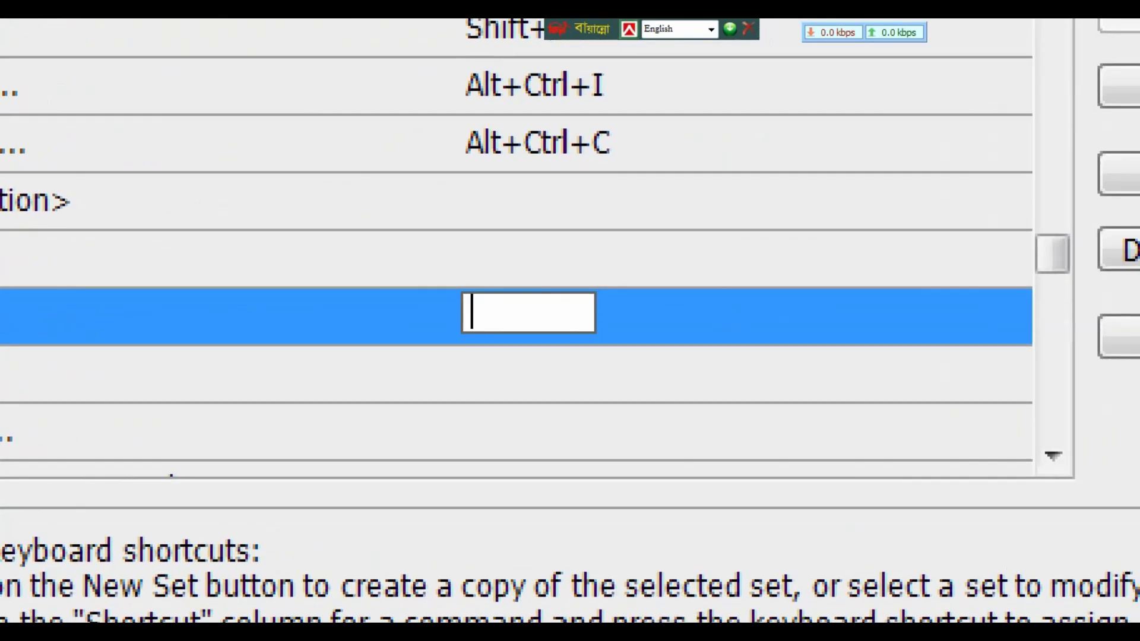
click(527, 323)
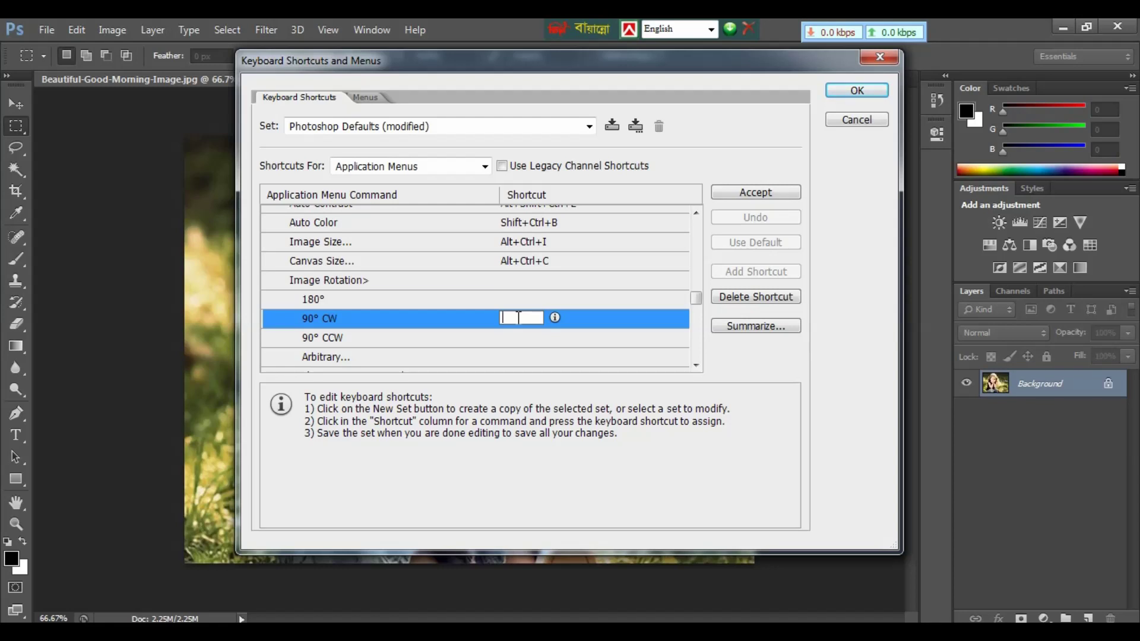
key(shift+ctrl+r)
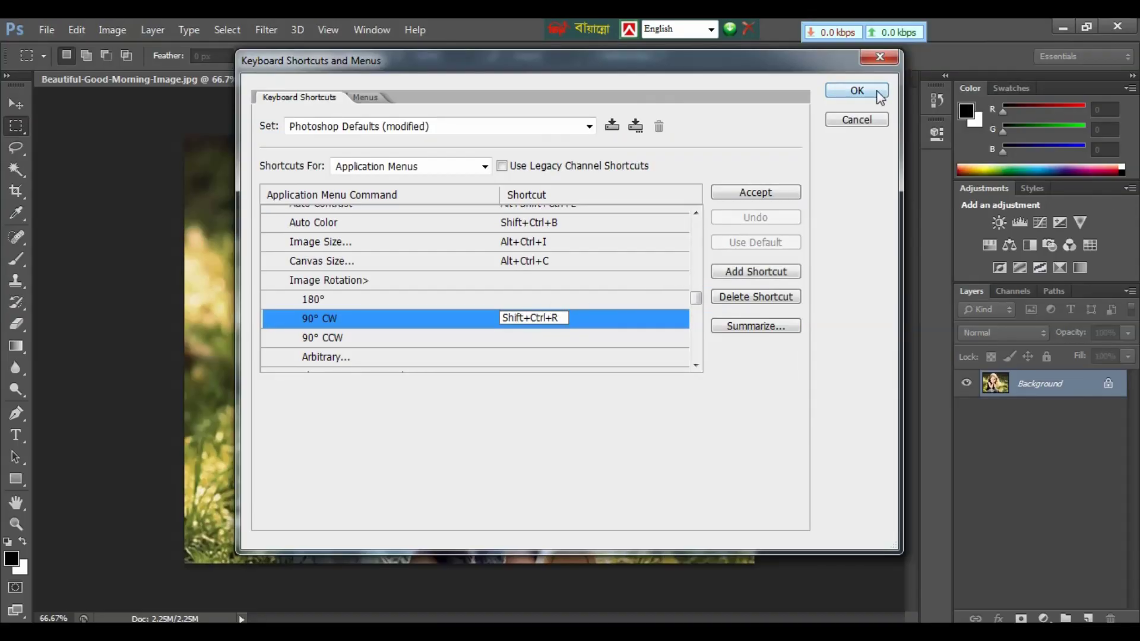
click(875, 95)
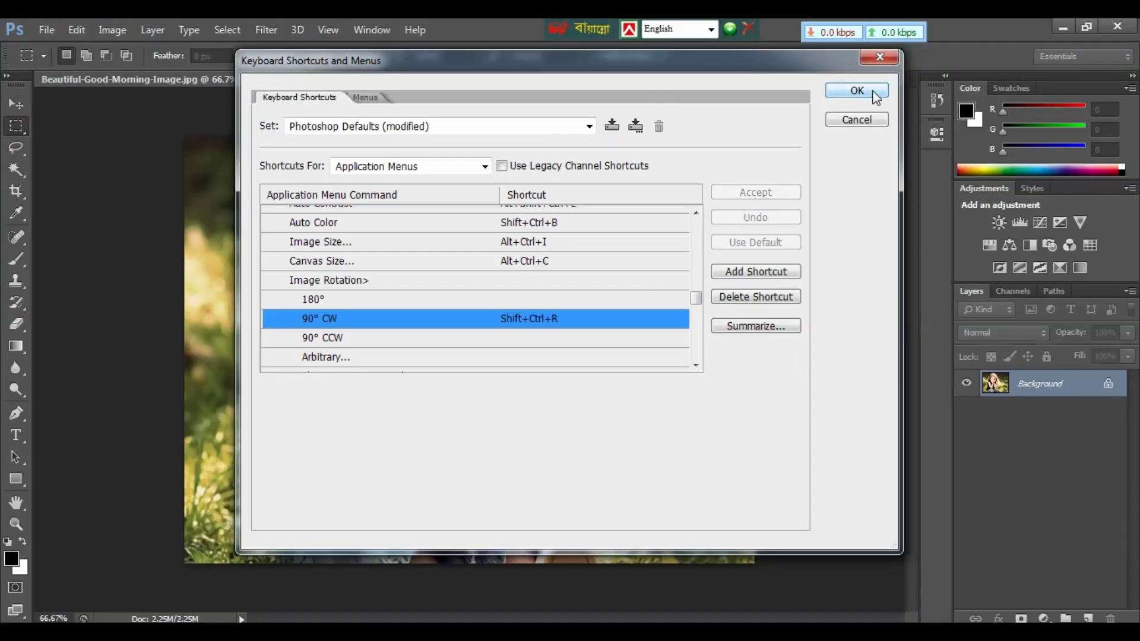
click(875, 95)
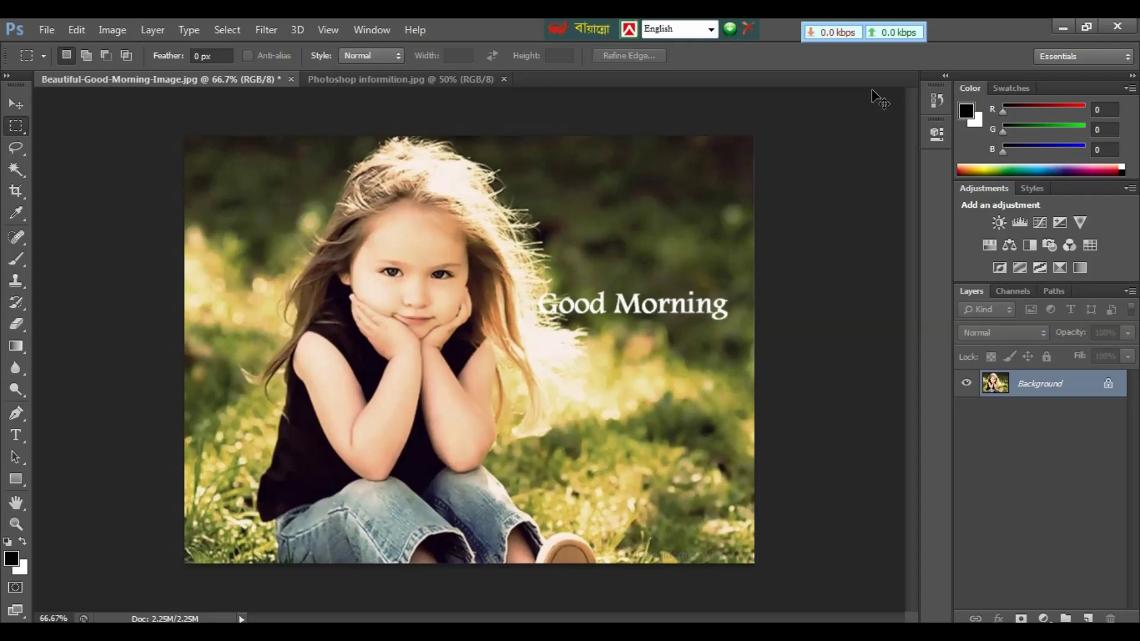
Turn the photo one quarter at a time with the new rotation shortcut, ending upright
key(ctrl+shift+z)
key(ctrl+shift+z)
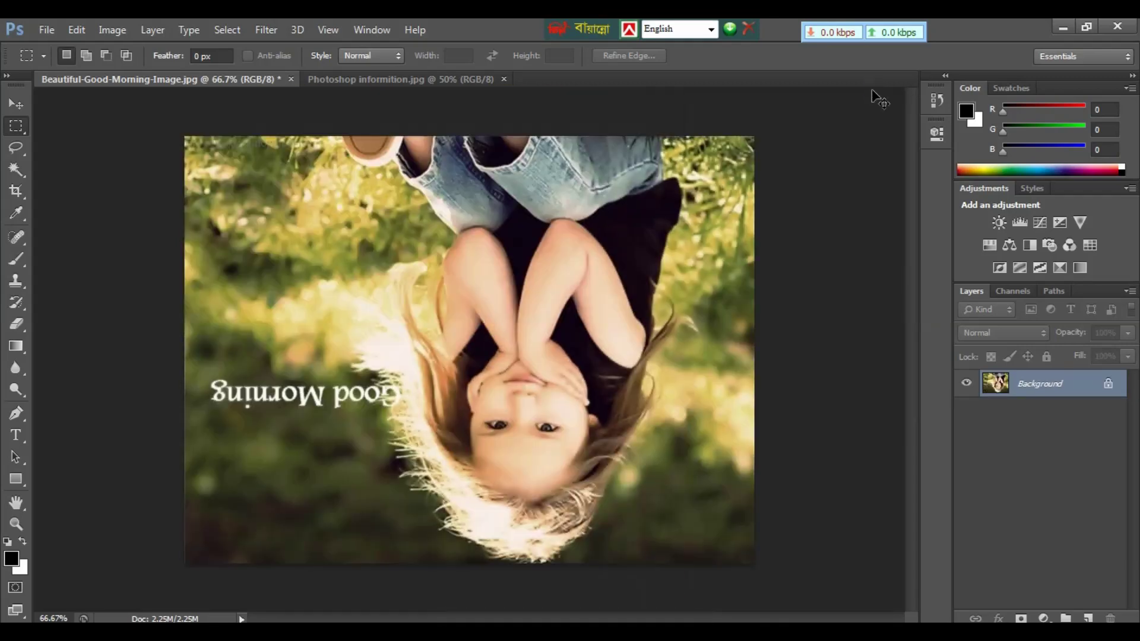
key(ctrl+shift+z)
key(ctrl+shift+z)
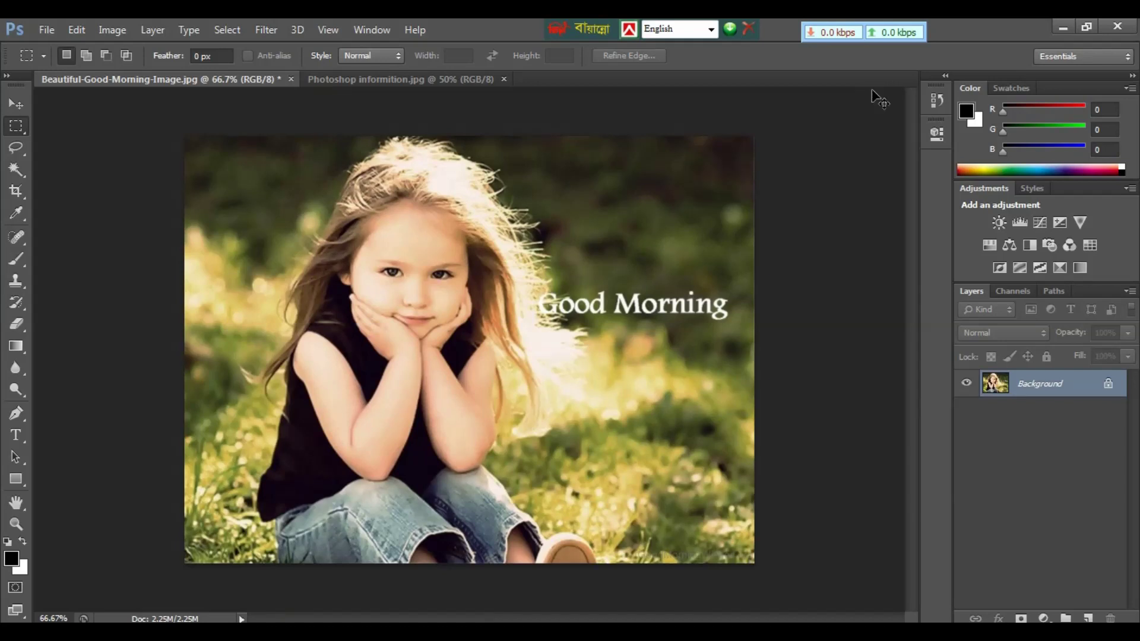
key(ctrl+shift+z)
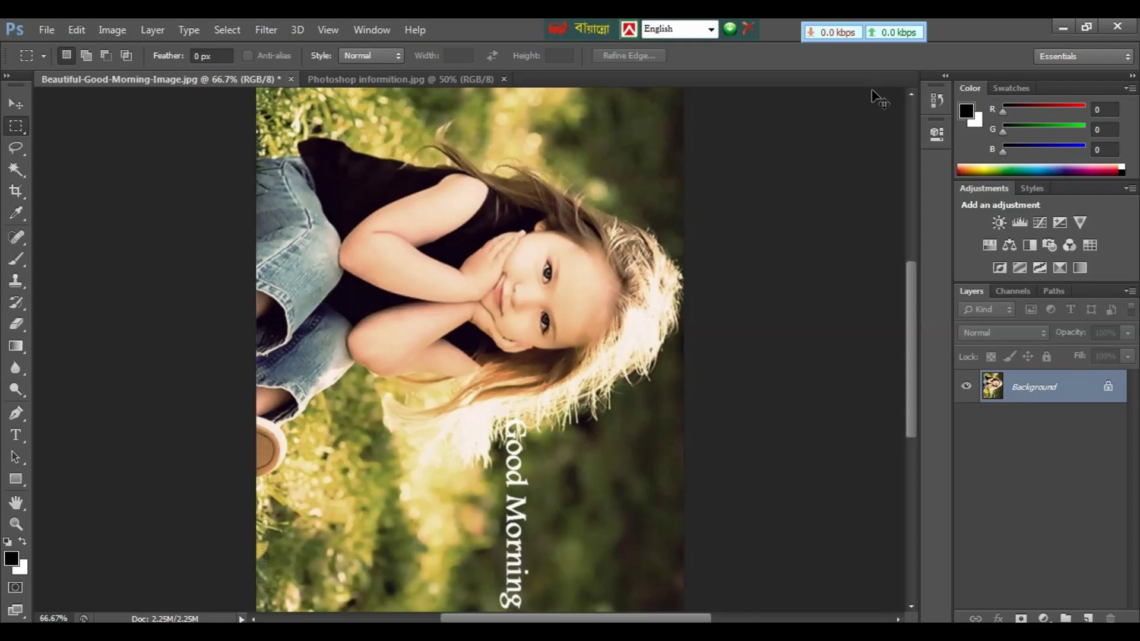
key(ctrl+shift+z)
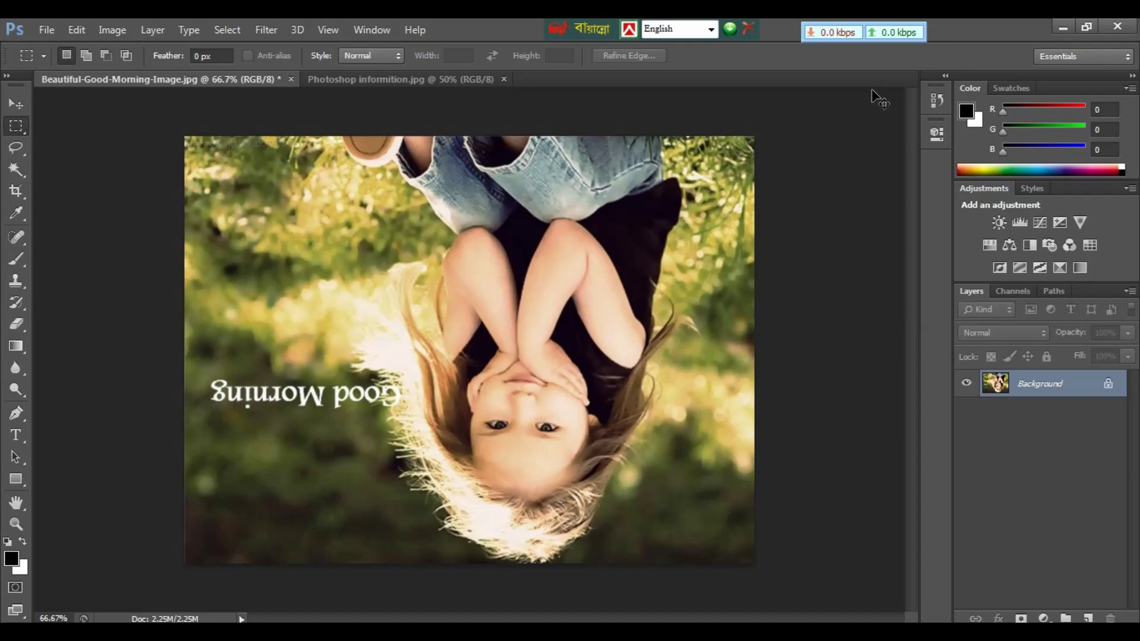
key(ctrl+shift+z)
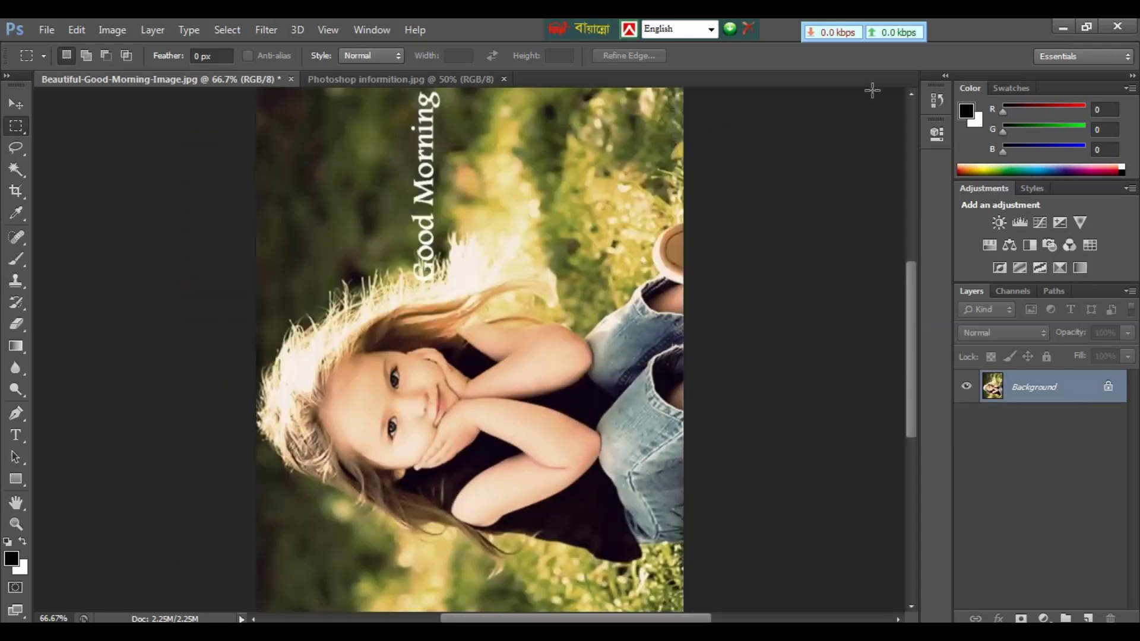
key(ctrl+shift+z)
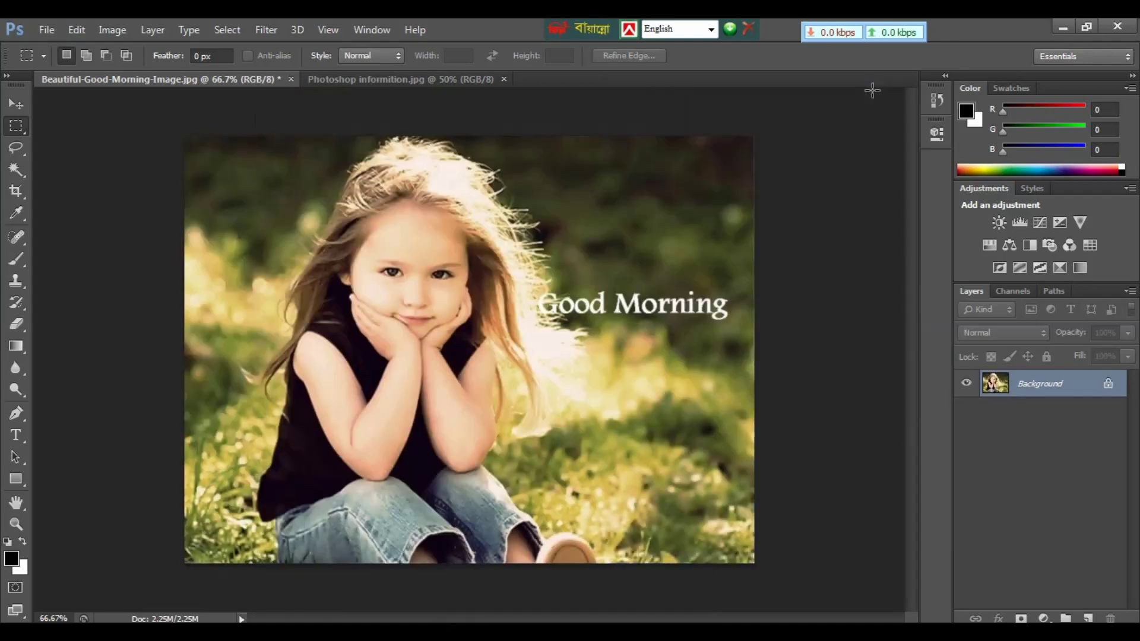